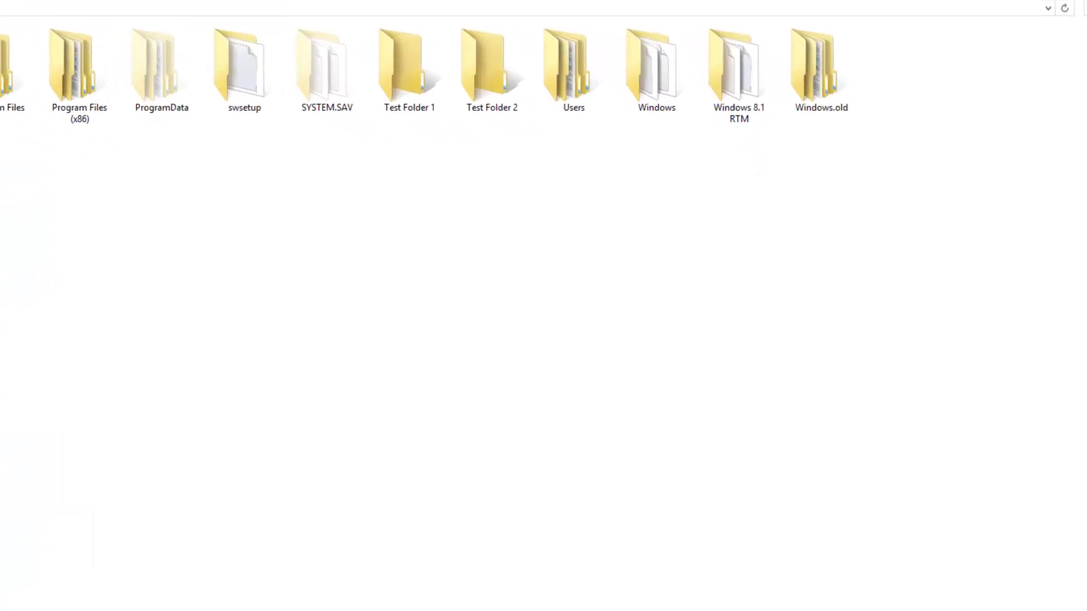
Enable selection of multiple folders in the folder tree and turn it off again.
drag(518, 111, 331, 142)
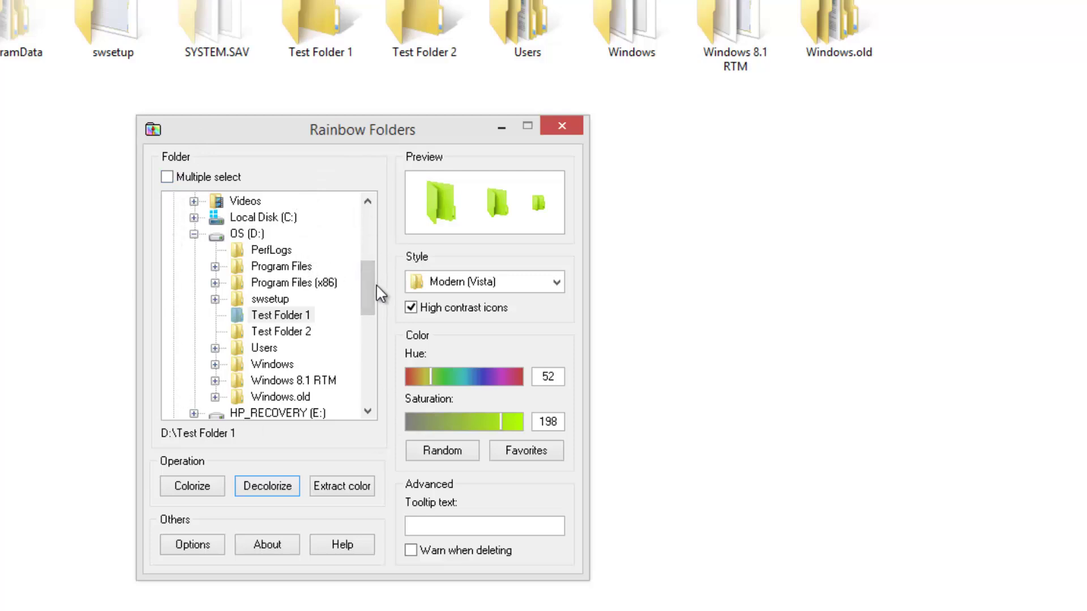
click(167, 177)
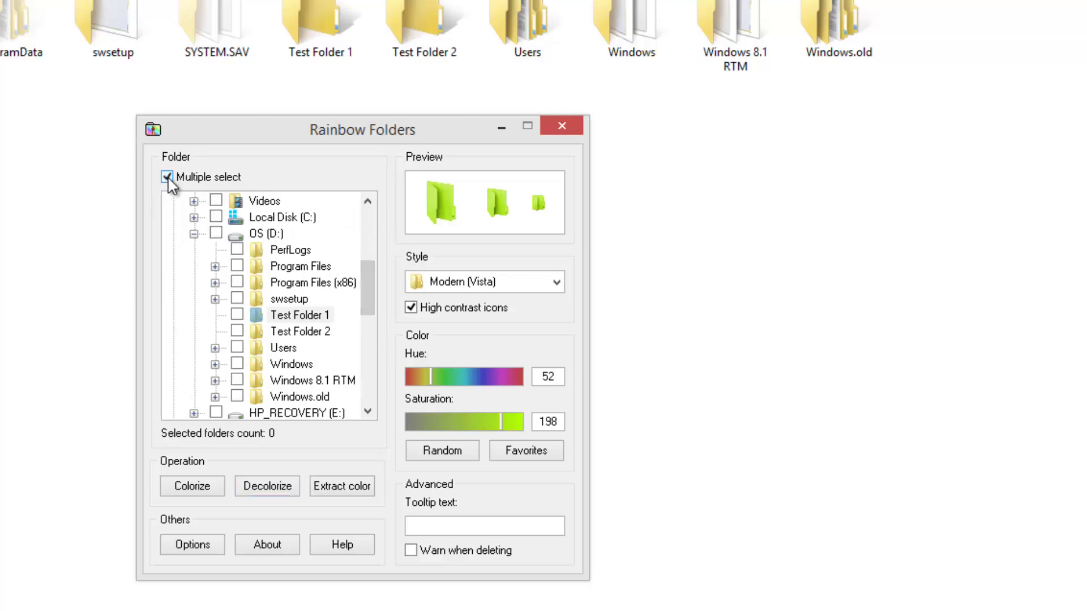
click(167, 177)
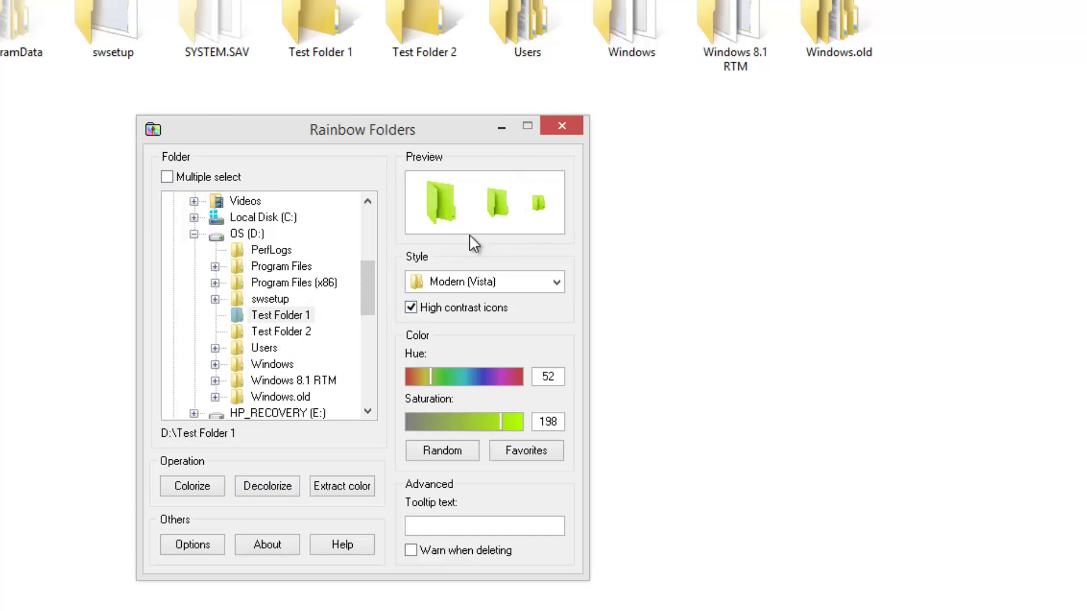
Preview the Classical (9x) and Typical (XP) folder icon styles and return to Modern (Vista).
click(511, 285)
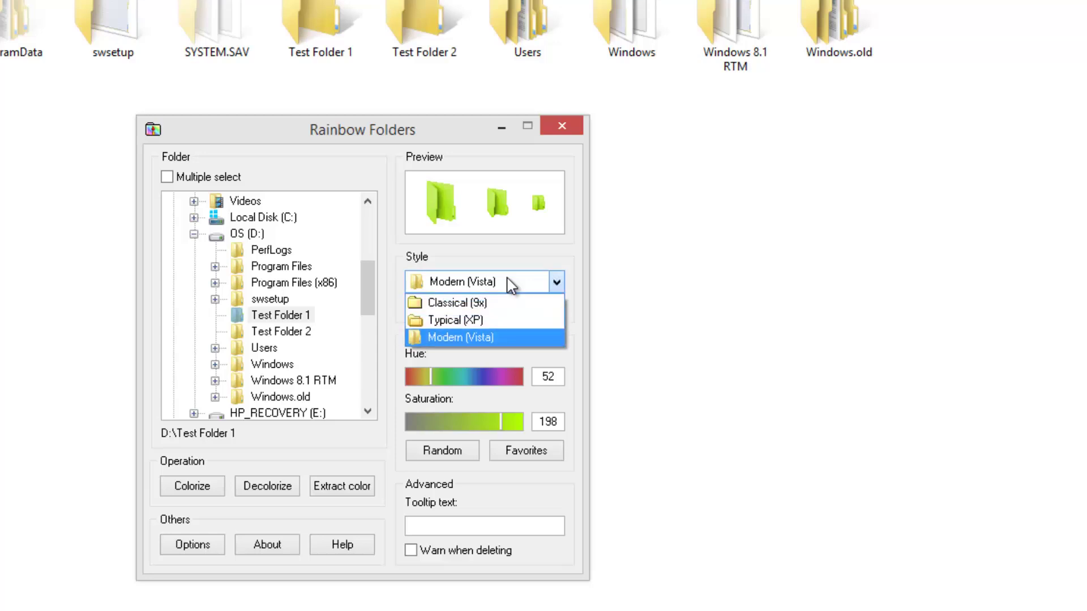
click(502, 301)
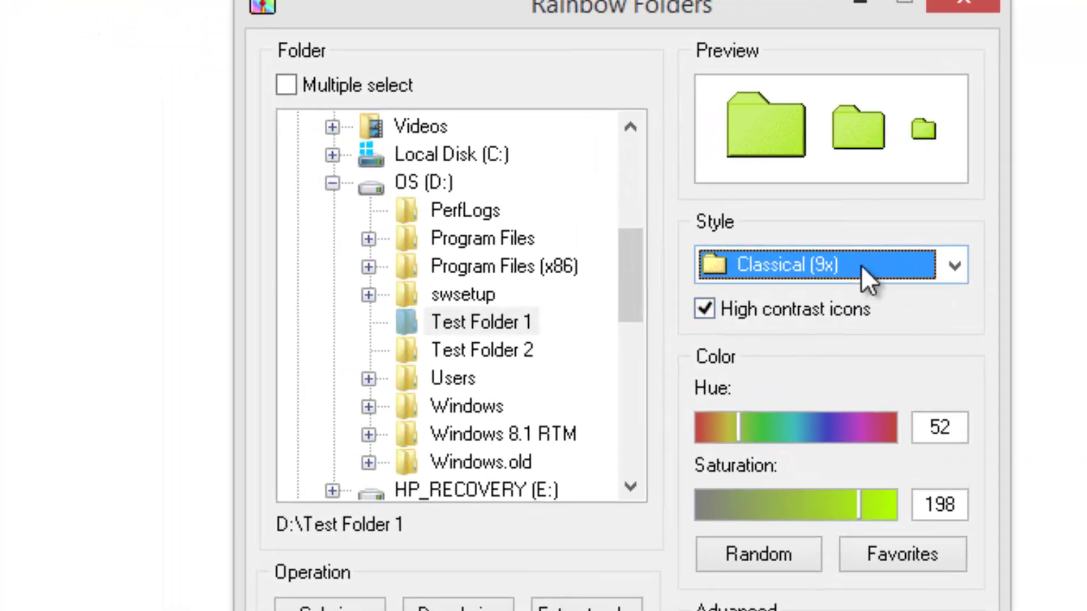
click(502, 286)
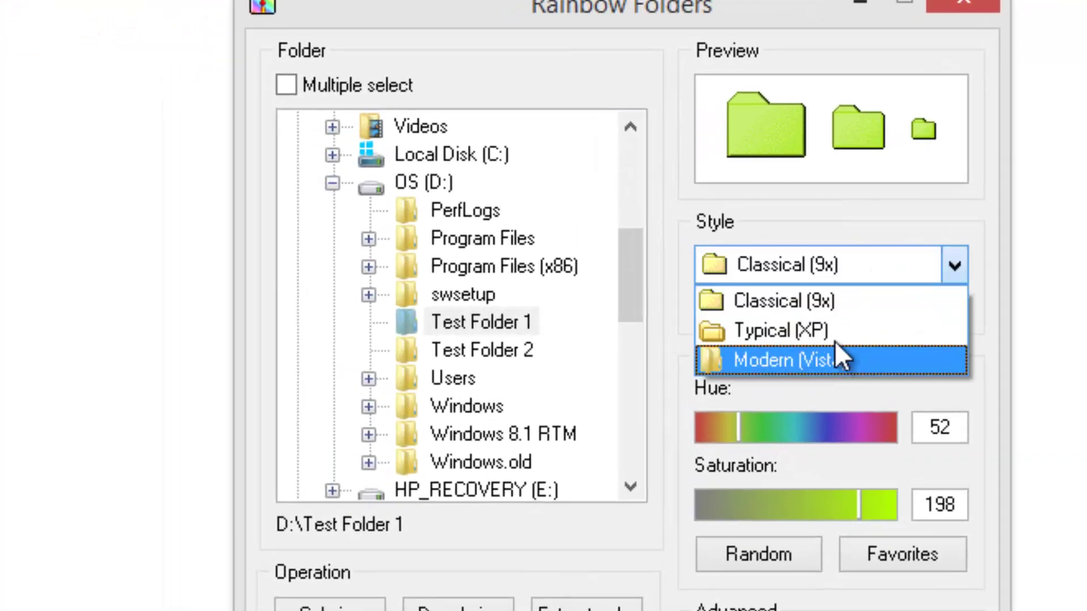
click(838, 332)
click(857, 275)
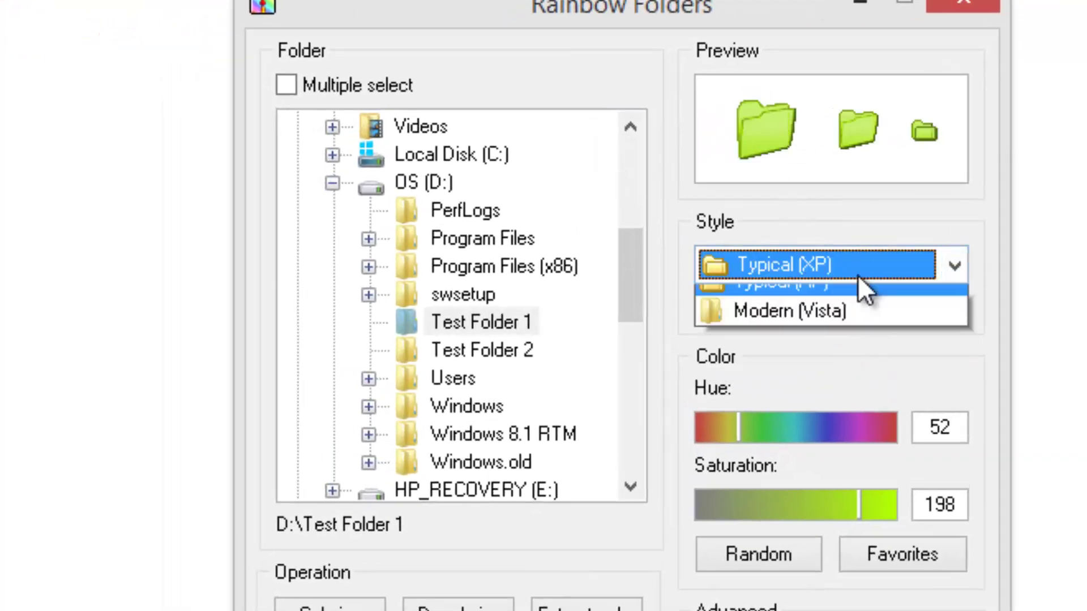
click(840, 359)
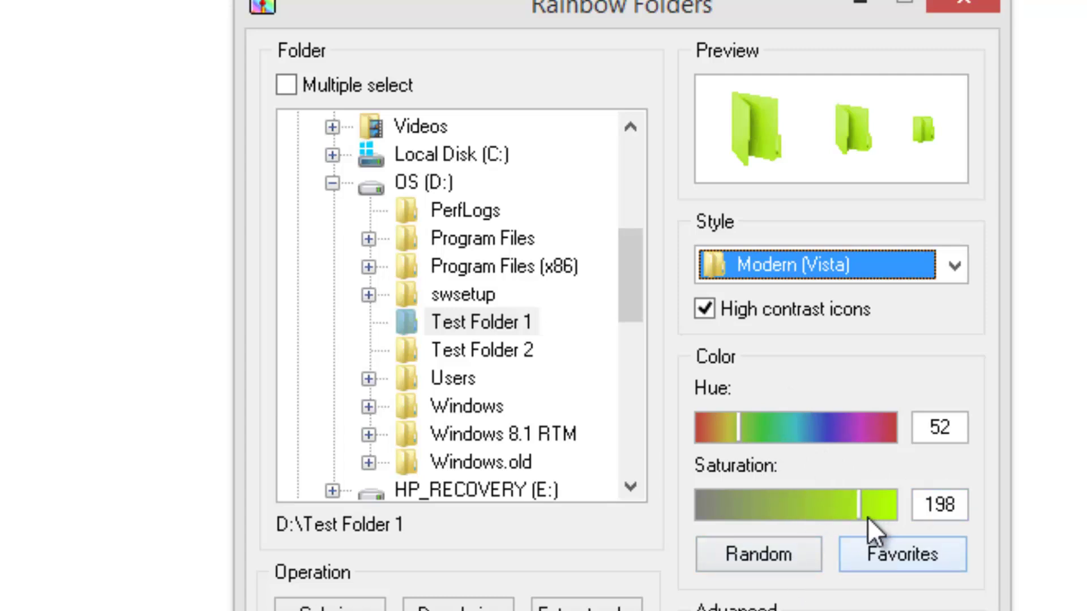
Set the hue to blue at 156 and colorize Test Folder 1 on drive D.
click(824, 432)
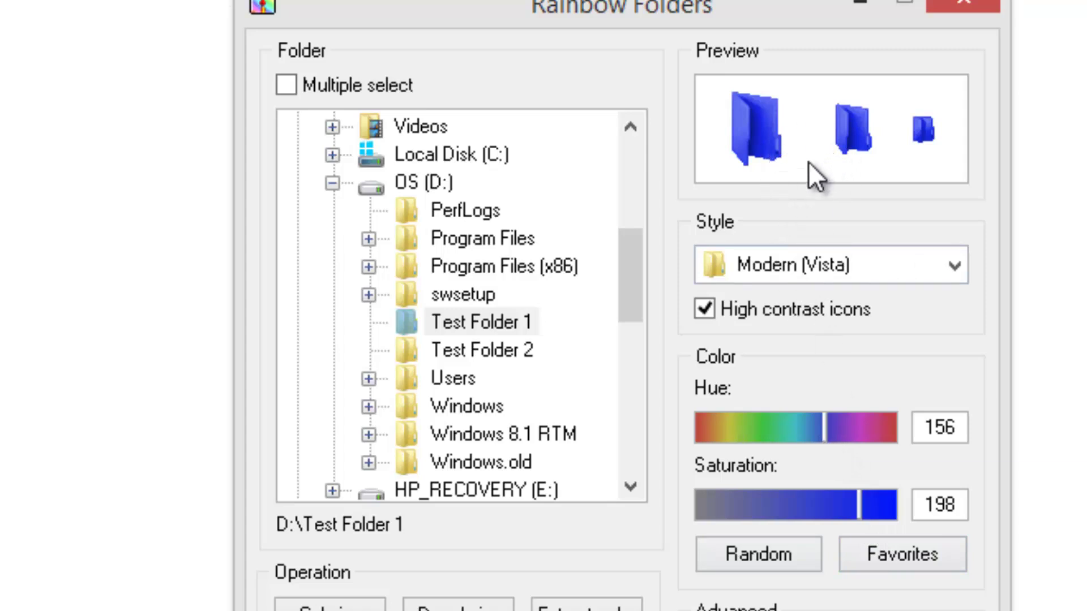
click(496, 322)
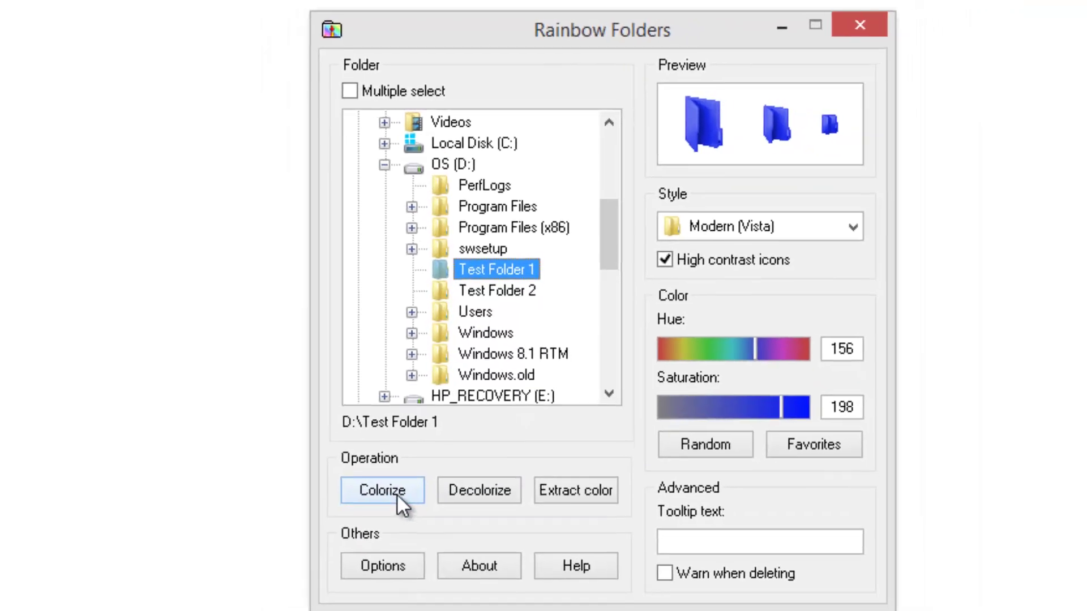
click(354, 609)
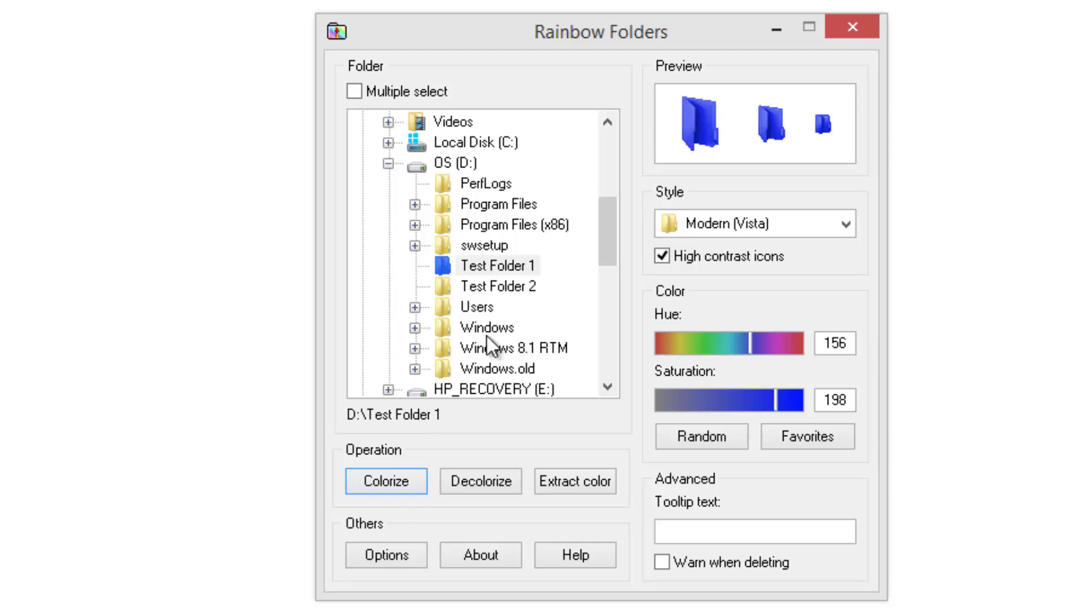
Set the hue to pink at 224 and colorize Test Folder 2 on drive D.
click(505, 285)
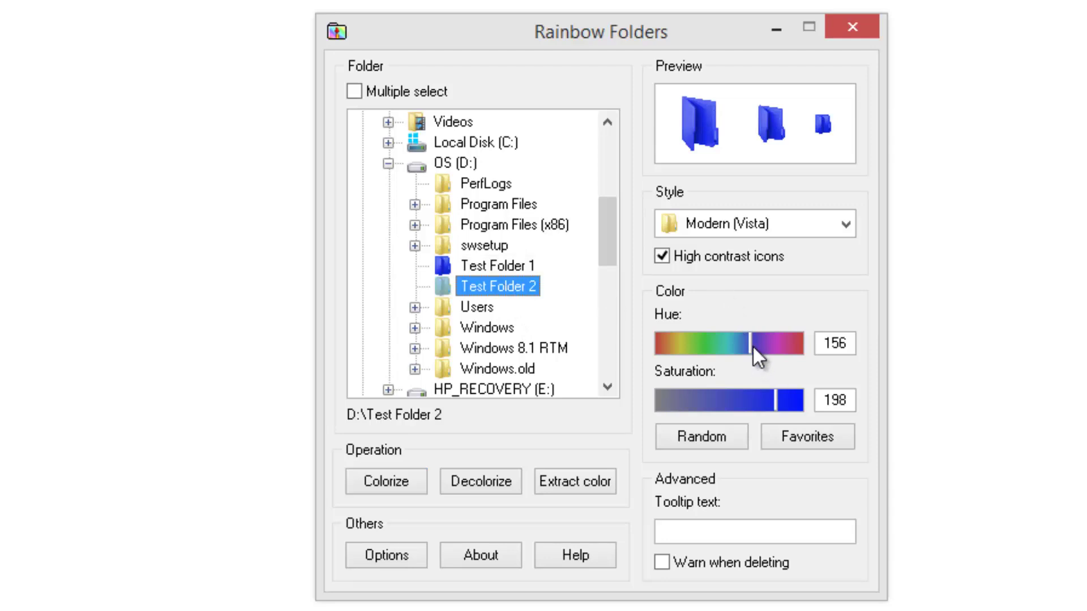
drag(752, 344, 793, 340)
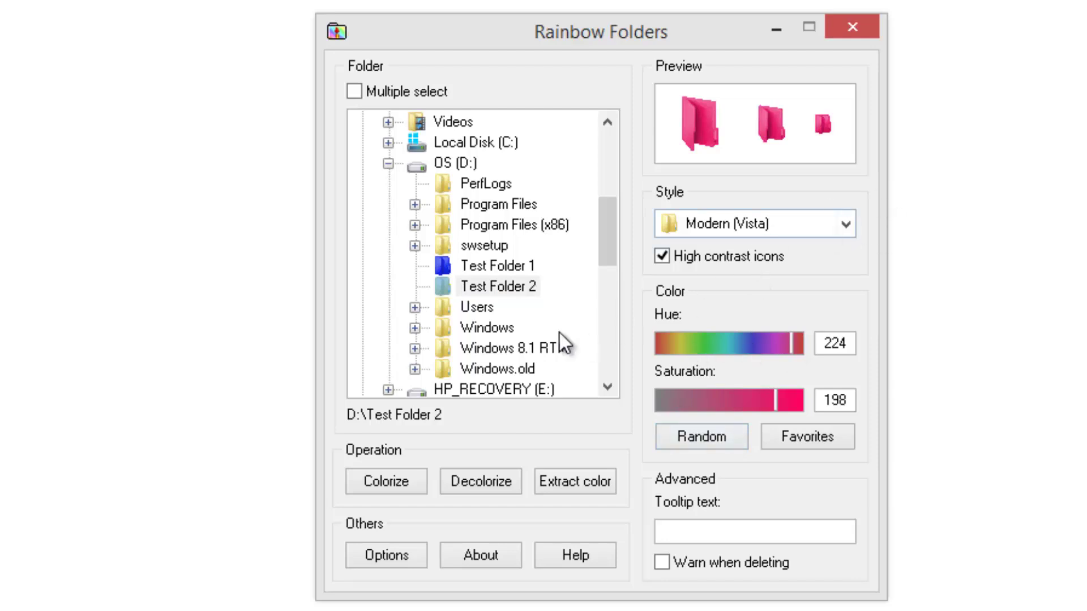
click(498, 288)
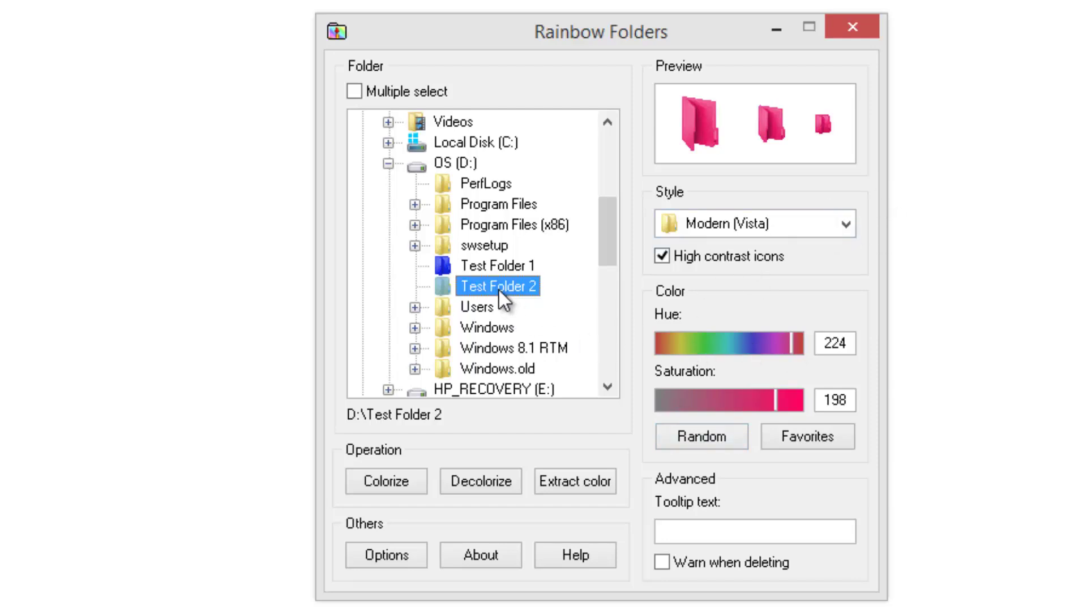
click(396, 484)
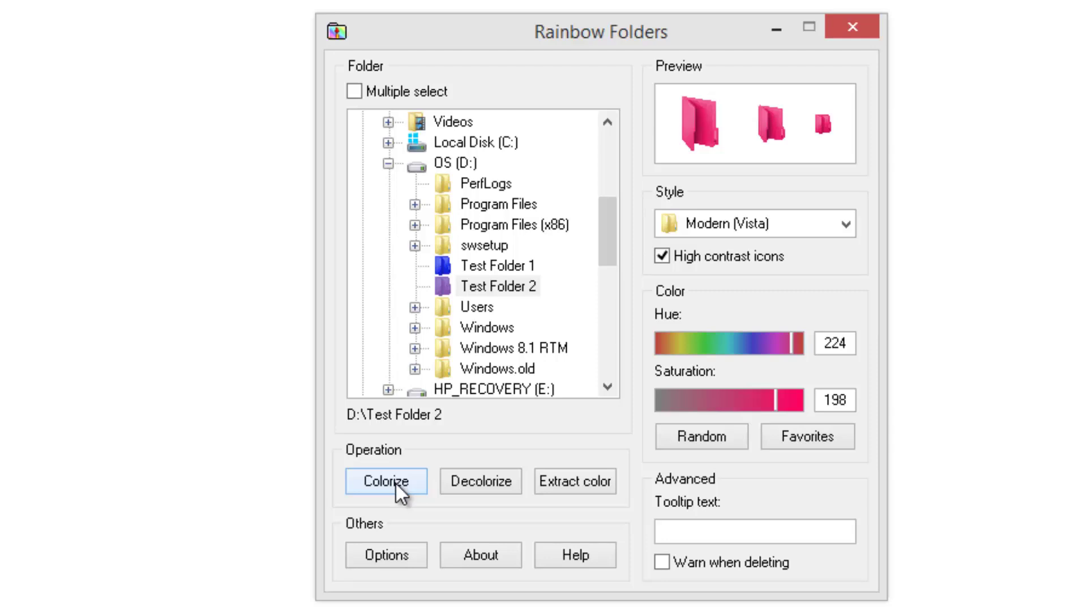
Decolorize Test Folder 1 and Test Folder 2 to restore their default icons.
click(481, 264)
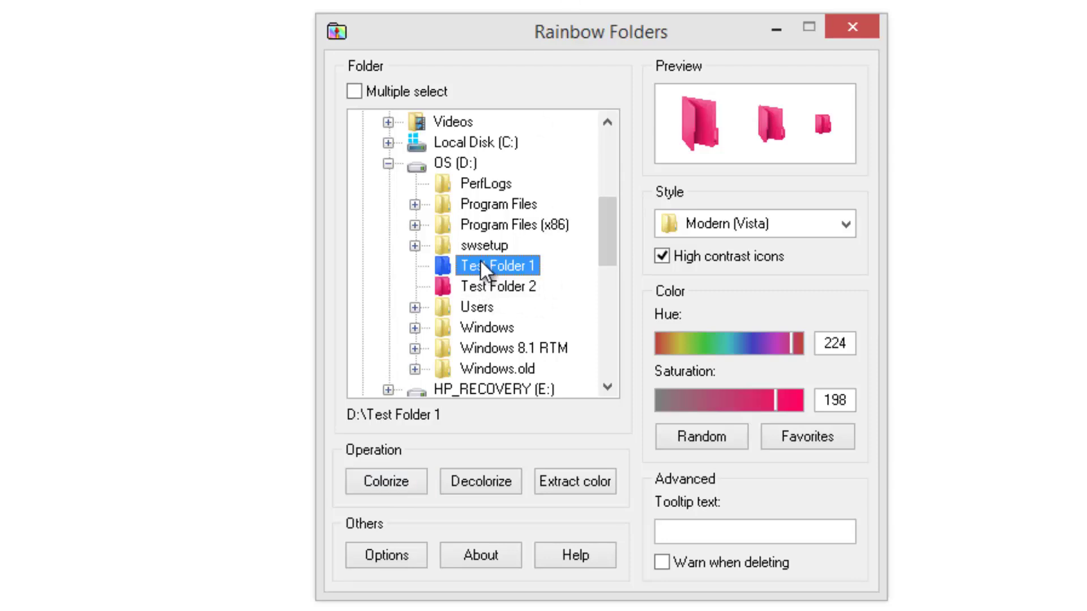
click(477, 479)
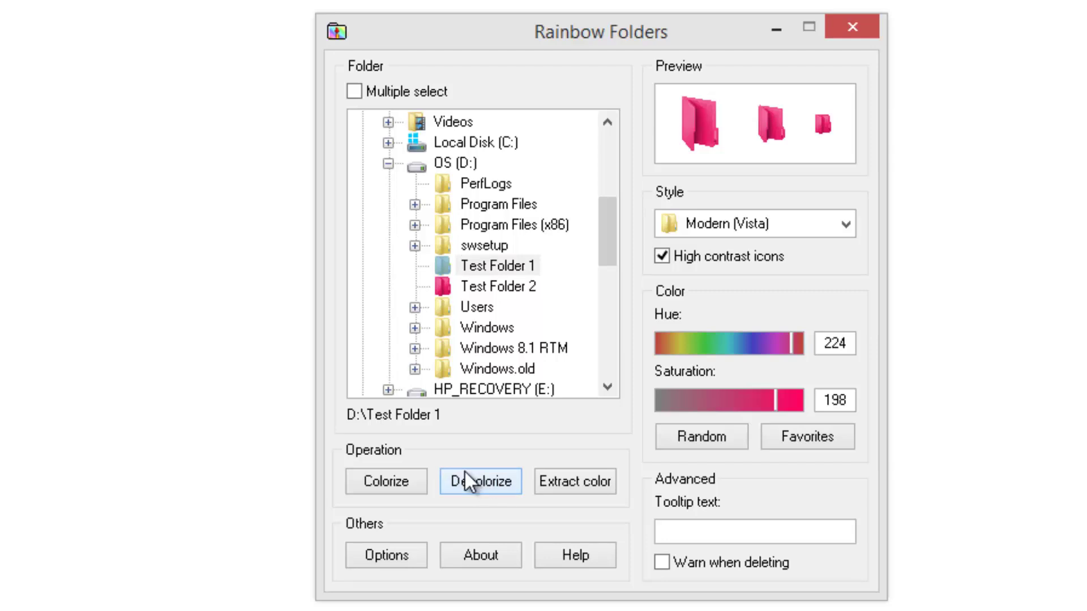
click(498, 285)
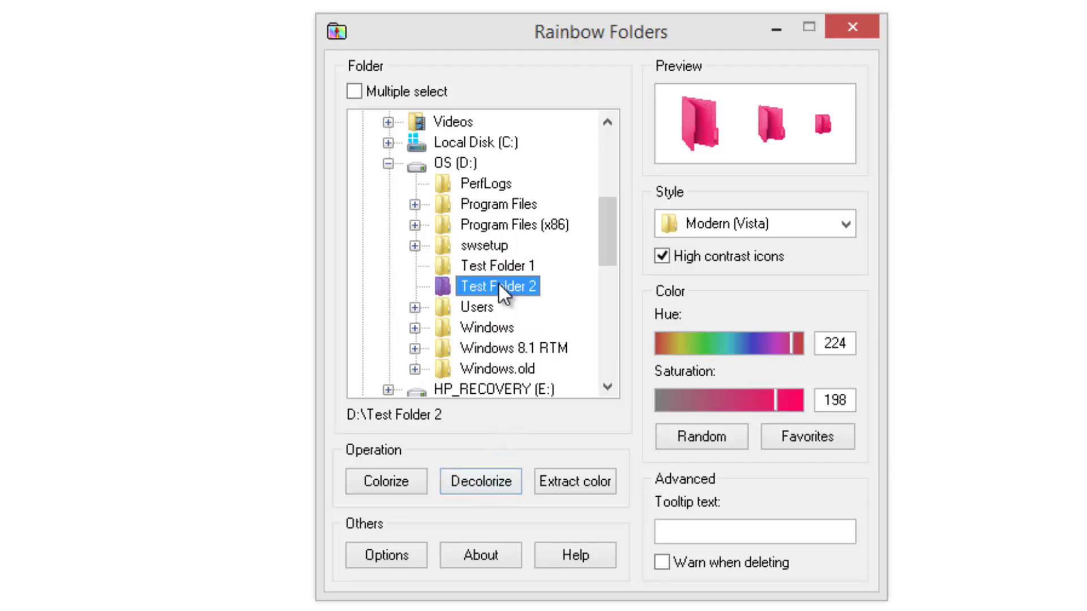
click(487, 483)
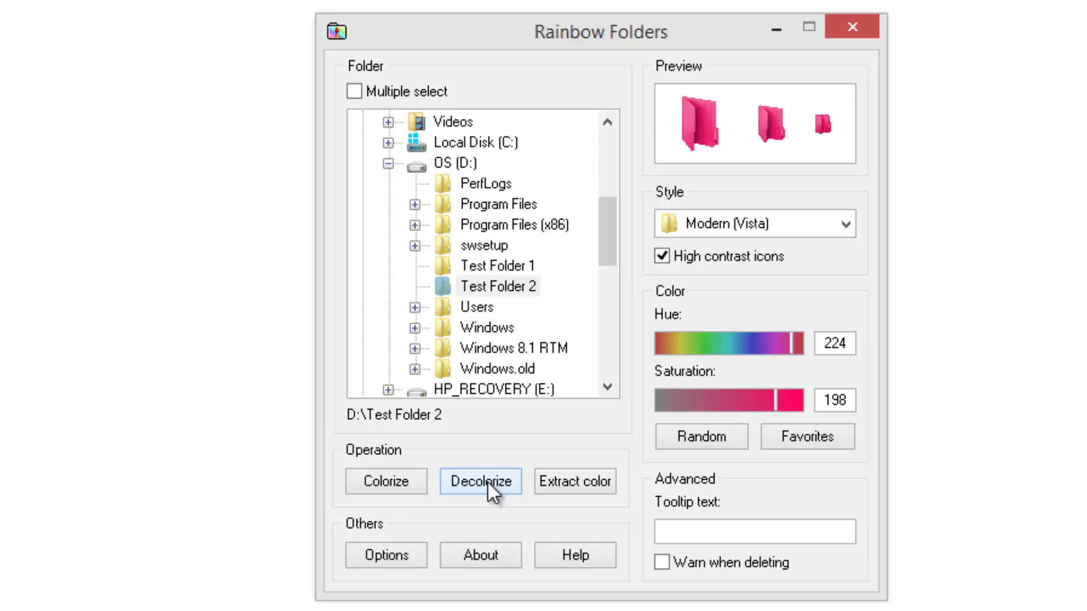
Launch Rainbow Folders directly from Test Folder 1 in File Explorer and move its window below the folder icons.
click(357, 549)
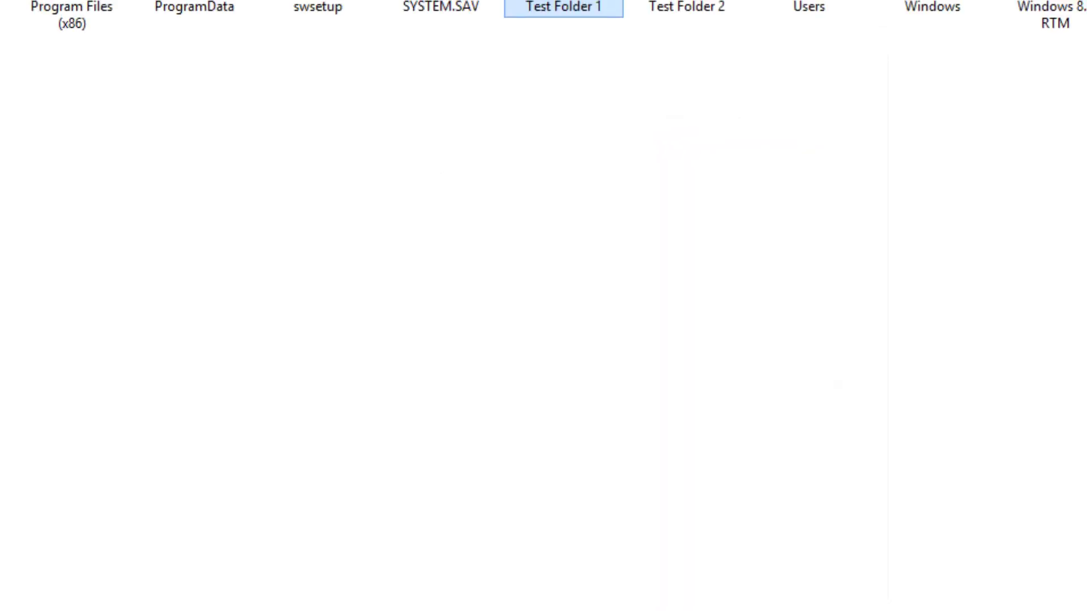
right_click(594, 38)
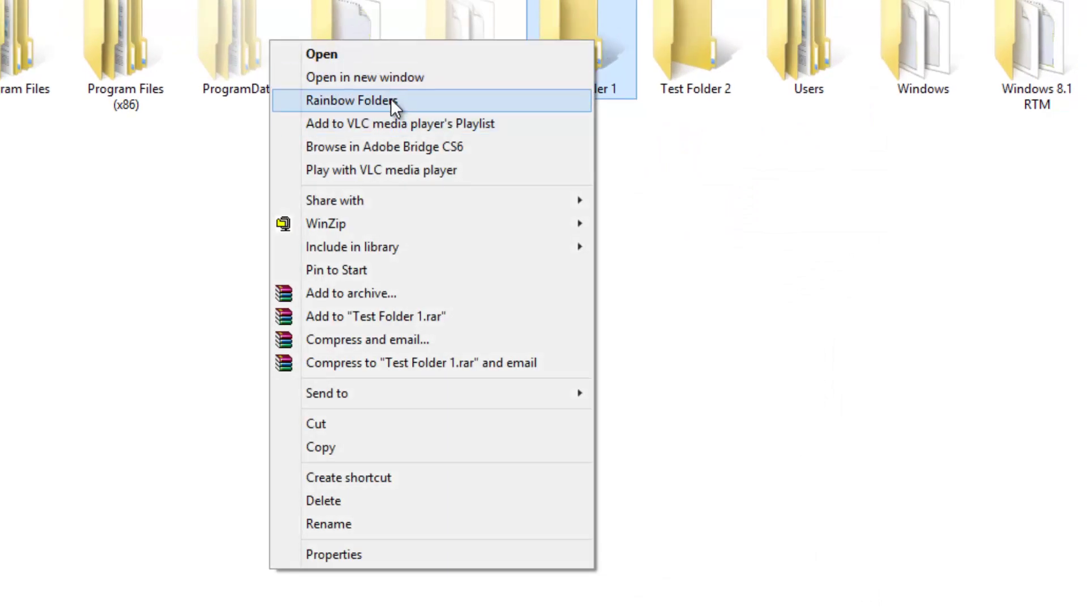
right_click(582, 23)
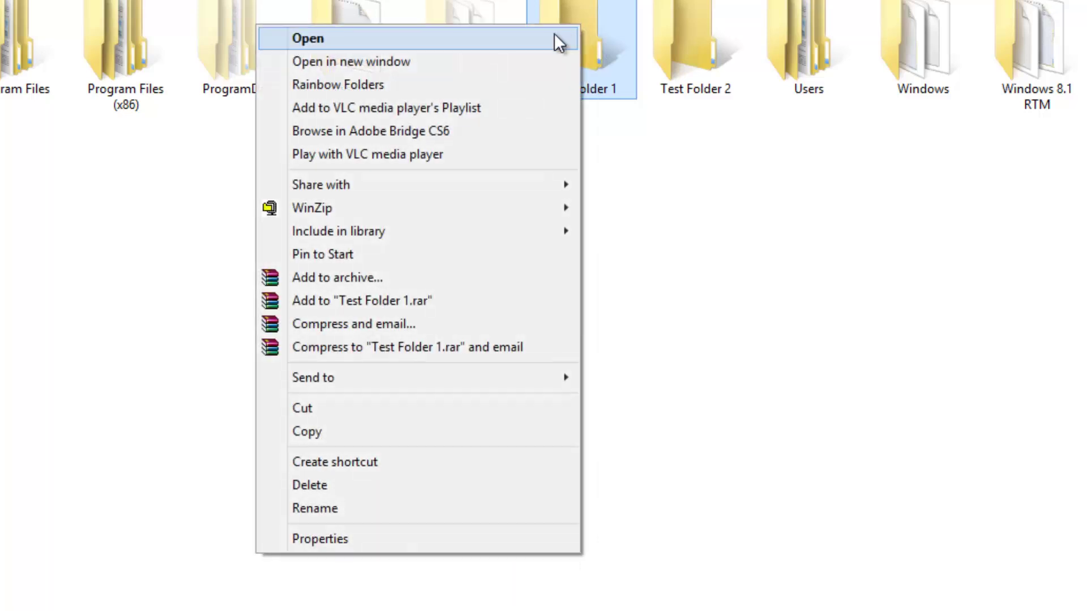
click(466, 85)
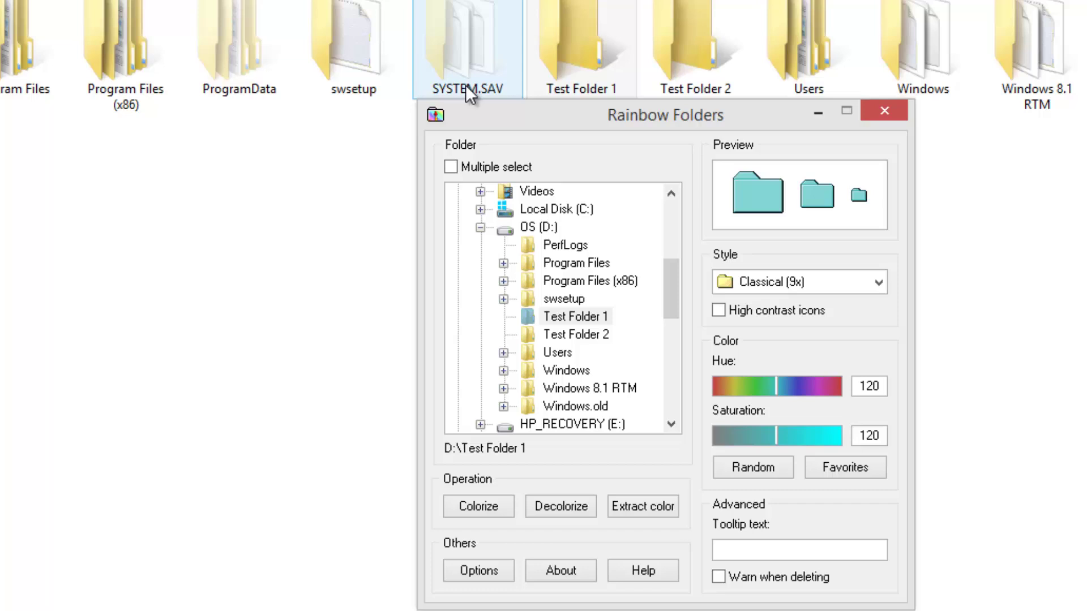
drag(702, 116, 693, 165)
Open the program options, review the language, shell extension and system icon cache settings, and close them.
click(492, 610)
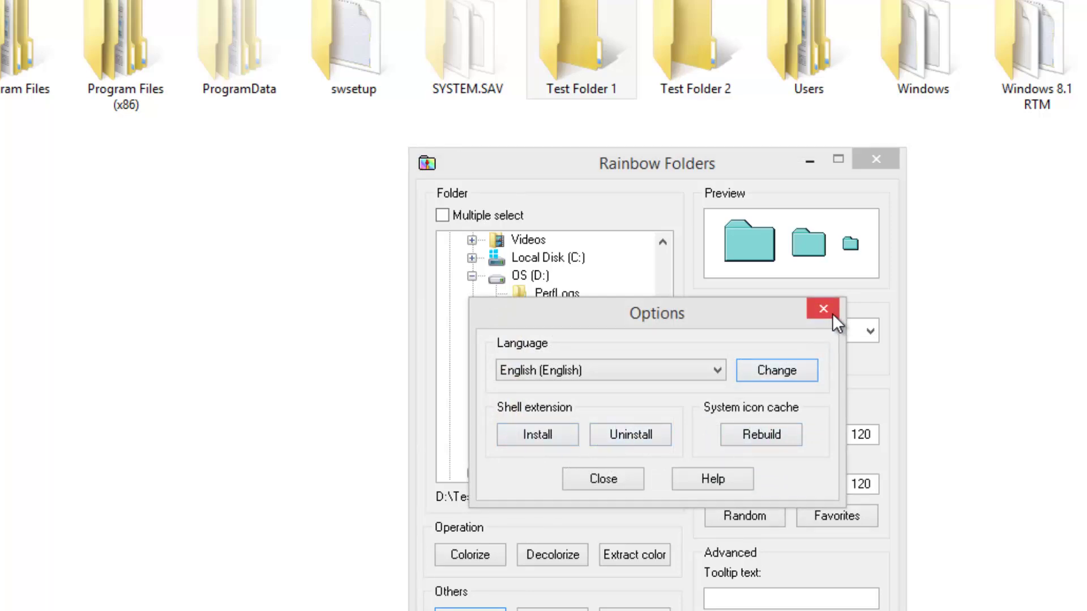
click(621, 477)
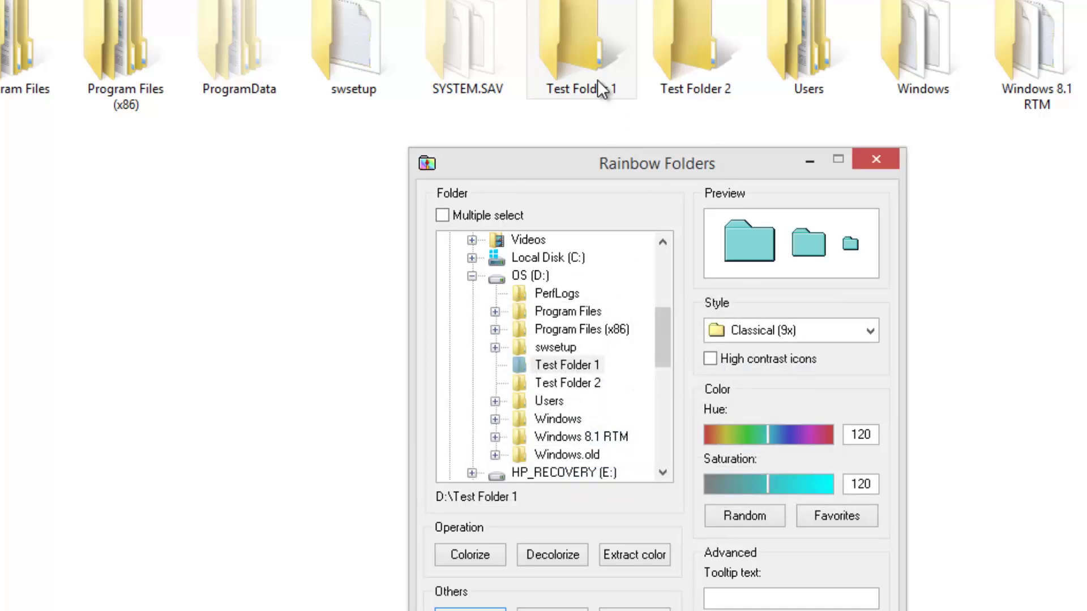
Enable multiple selection, mark Test Folder 1 and Test Folder 2 in the folder tree, and return to single selection.
drag(665, 341, 676, 267)
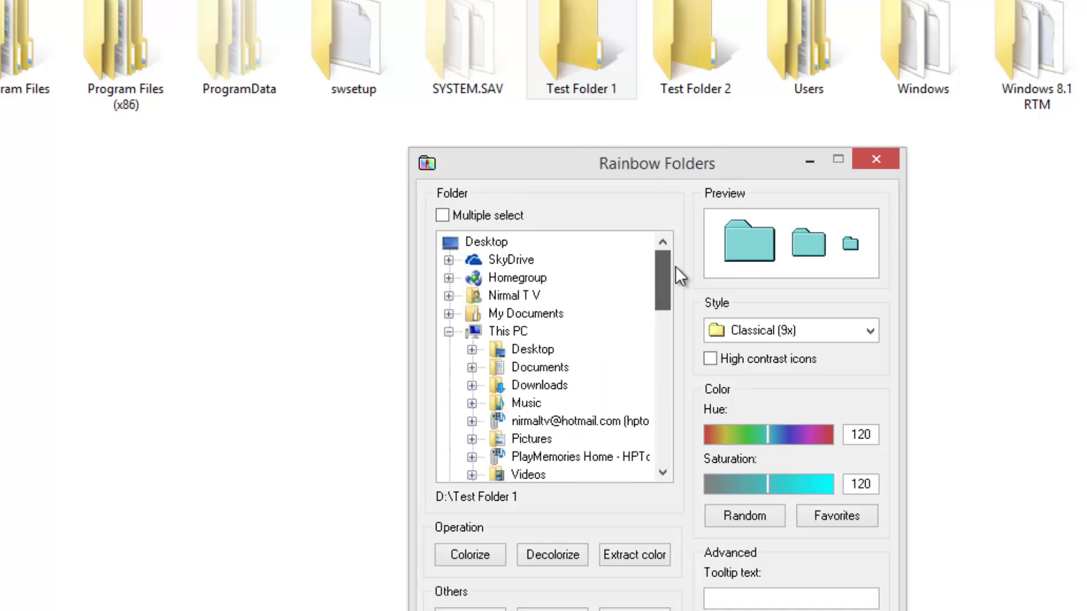
drag(671, 309, 665, 368)
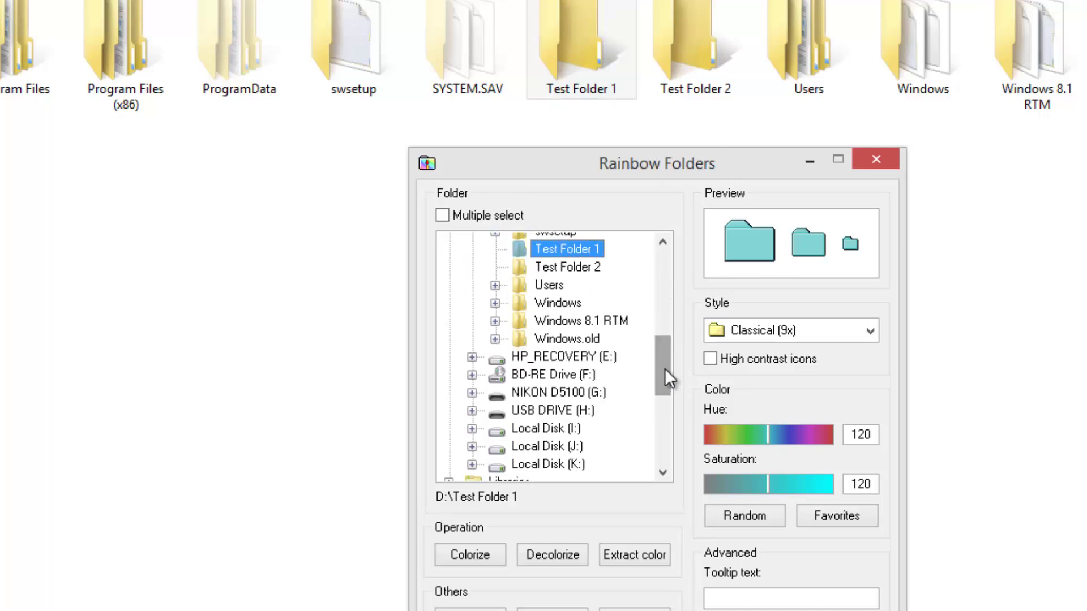
click(450, 215)
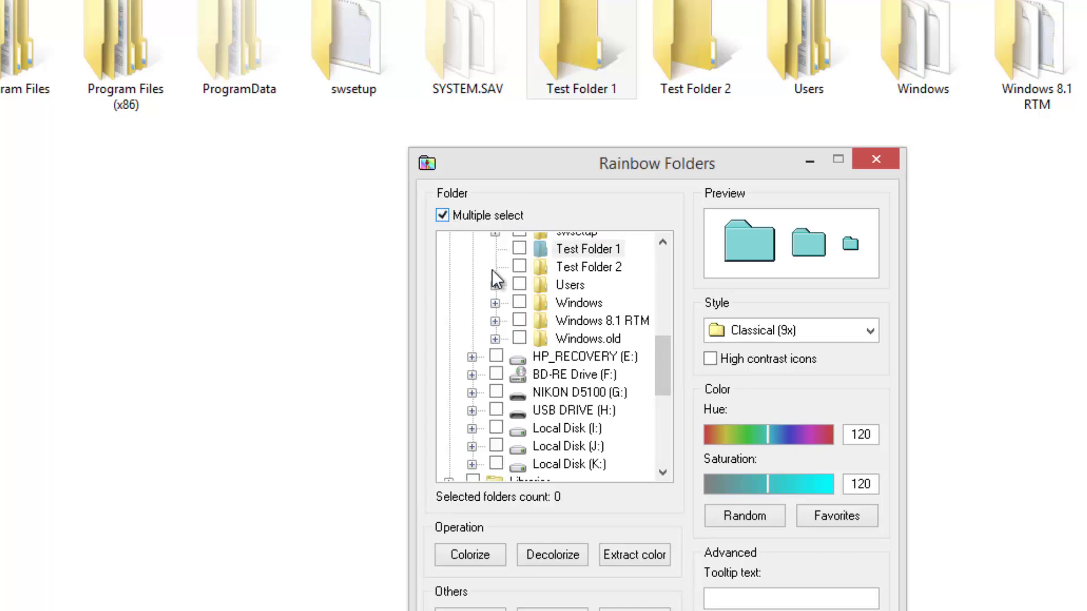
click(519, 248)
click(519, 267)
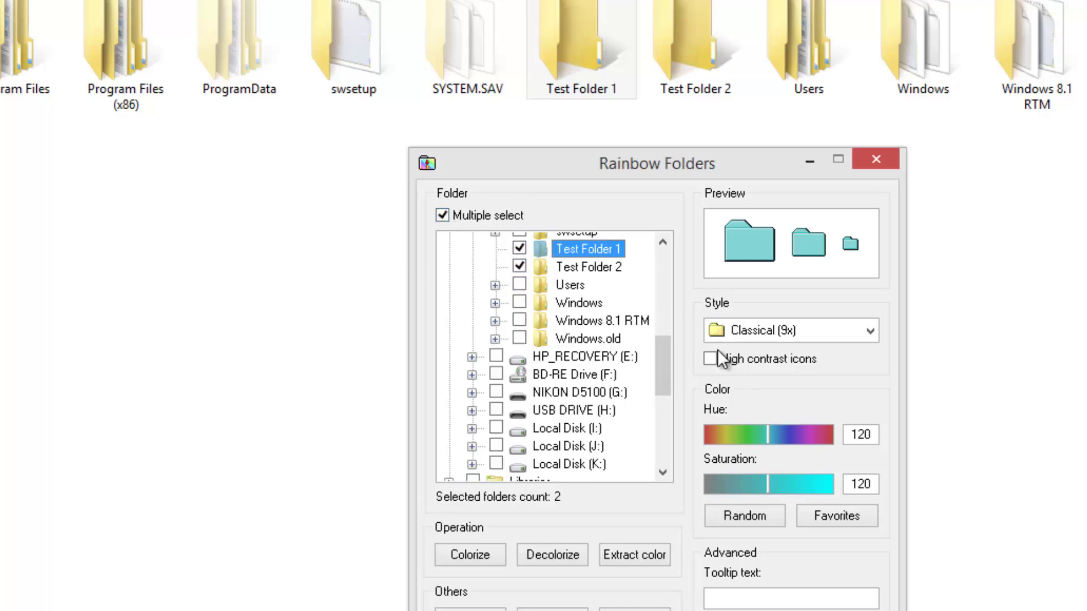
click(442, 215)
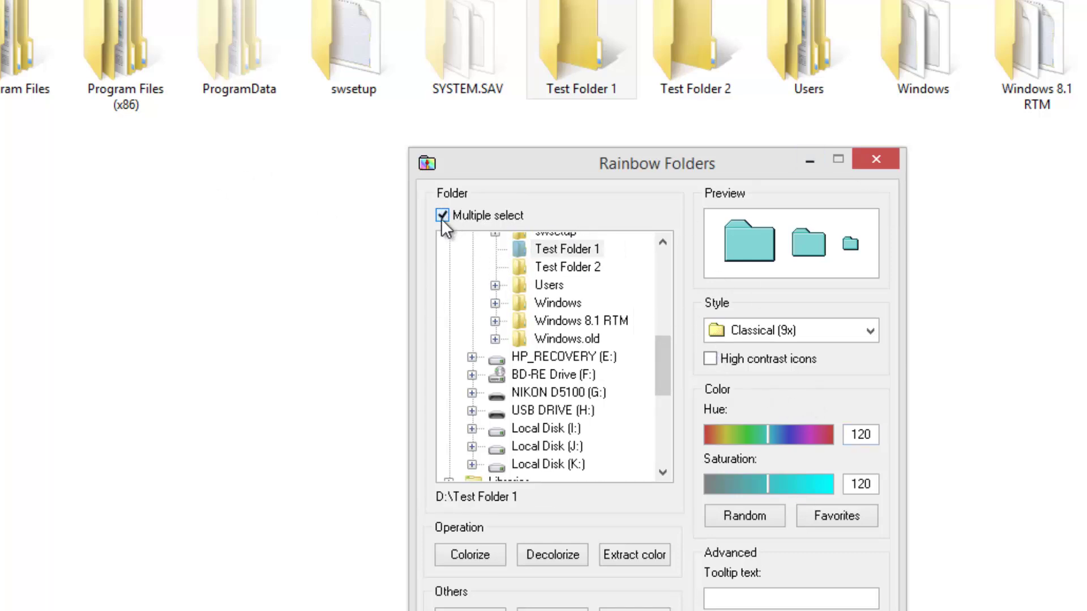